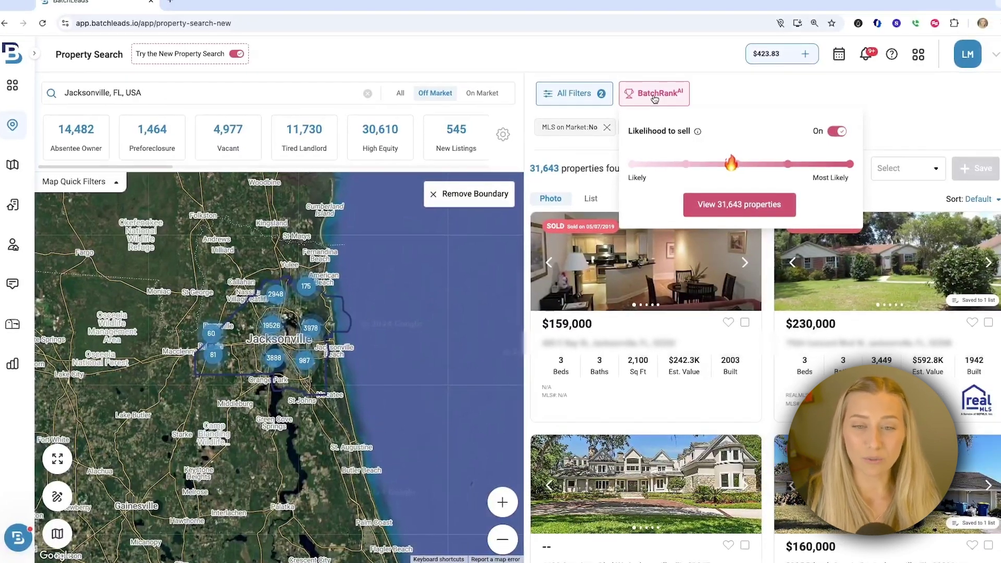
Raise the BatchRank likelihood to sell to Most Likely and show the matching Jacksonville properties.
{"action": "left_click", "coordinate": [737, 170]}
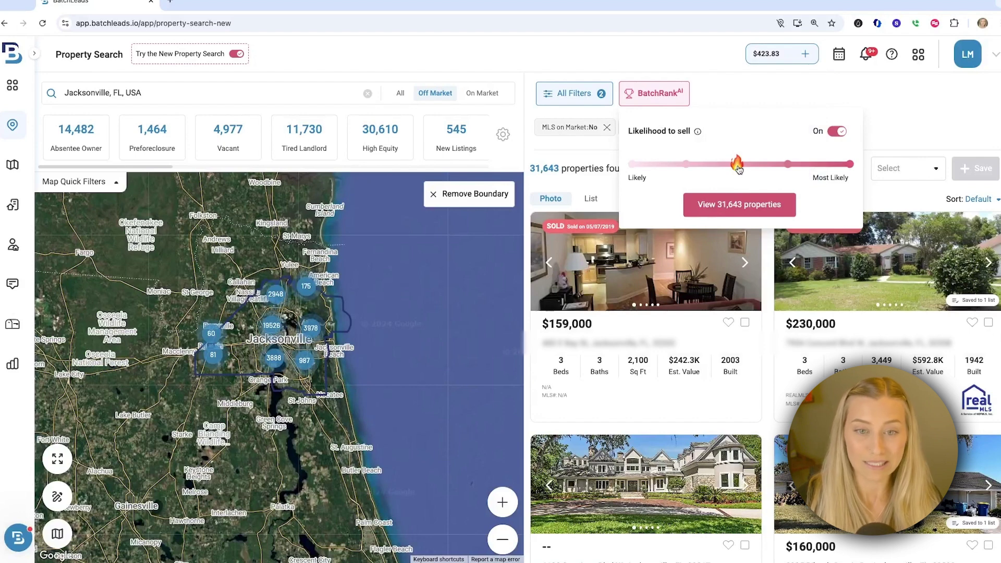
{"action": "mouse_move", "coordinate": [699, 133]}
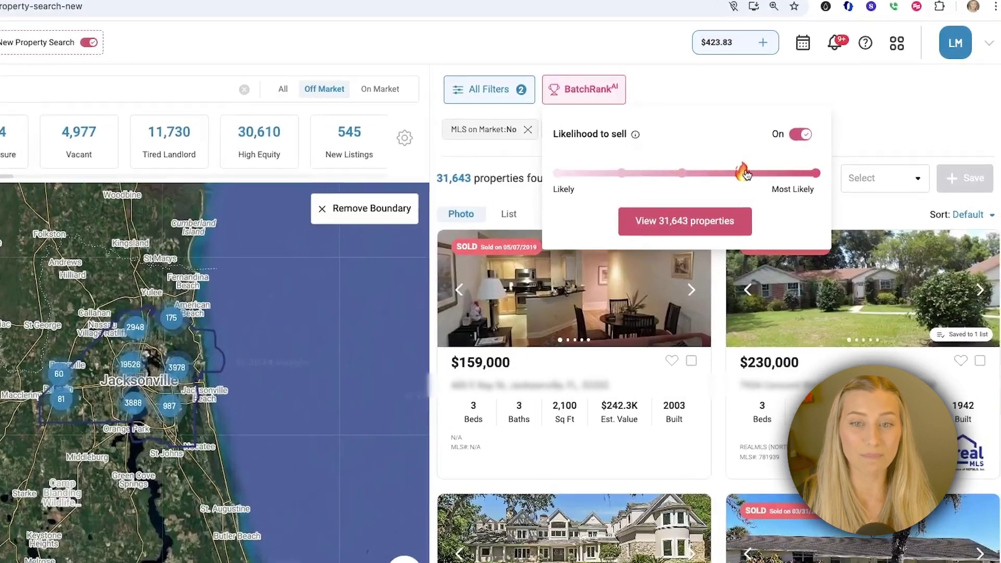
{"action": "left_click_drag", "start_coordinate": [739, 165], "coordinate": [791, 166]}
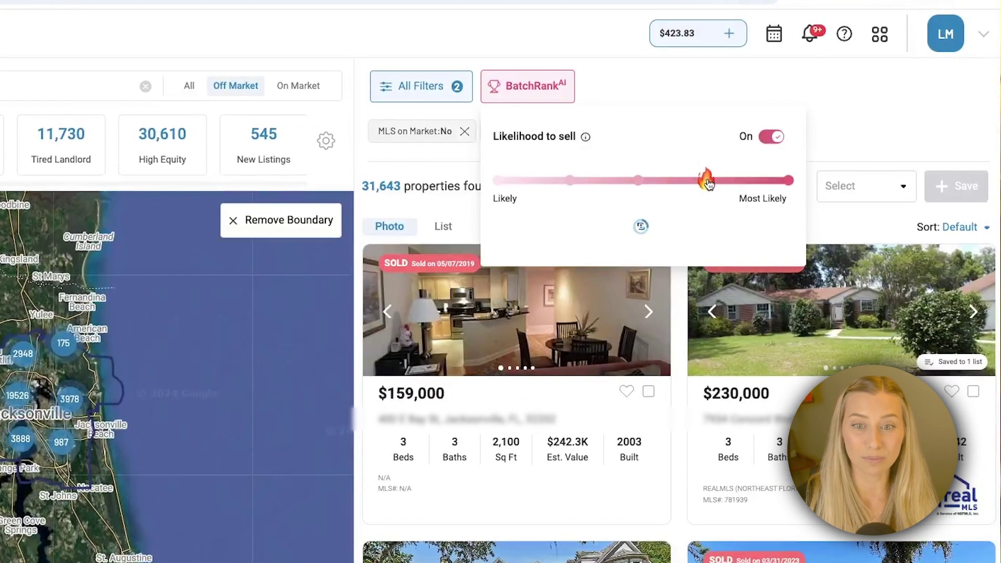
{"action": "left_click_drag", "start_coordinate": [708, 181], "coordinate": [780, 181]}
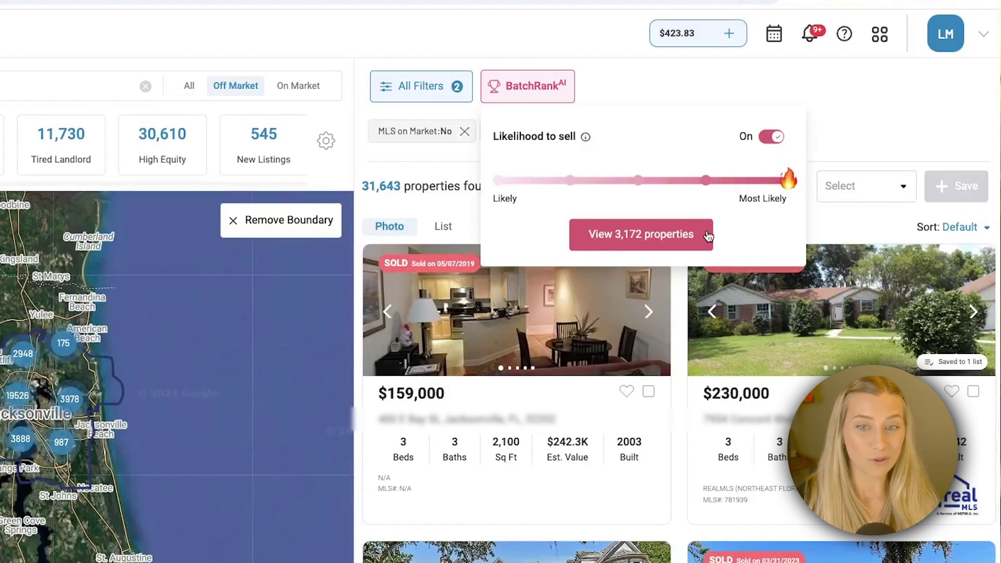
{"action": "left_click", "coordinate": [673, 239]}
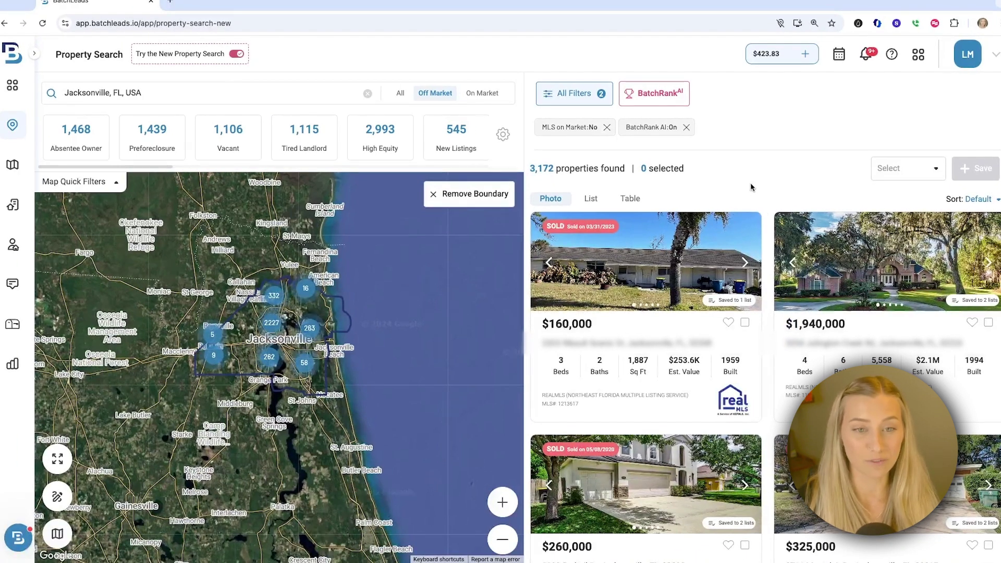
Filter the search to the Residential classification with the Single Family property type and show the matching properties.
{"action": "left_click", "coordinate": [576, 96]}
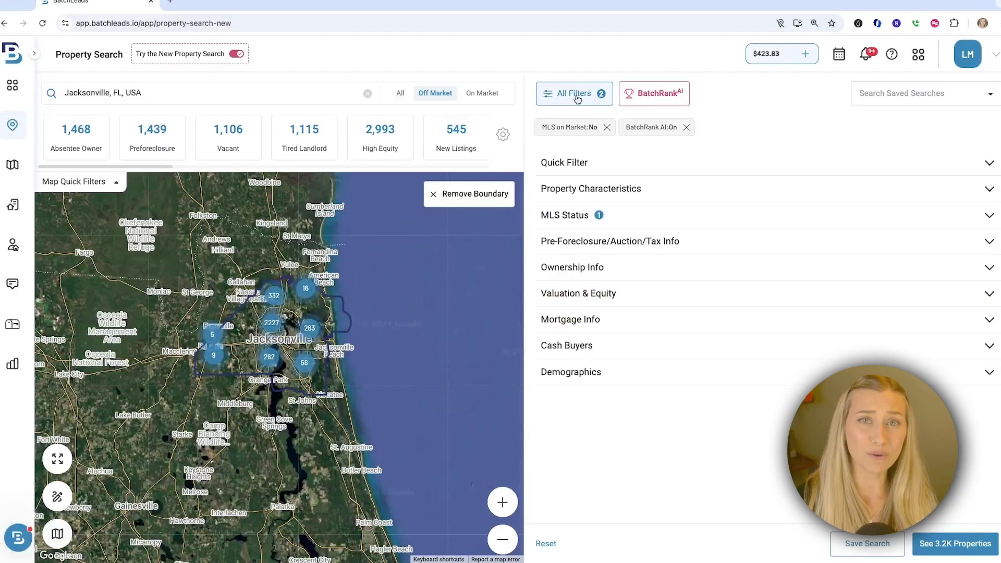
{"action": "left_click", "coordinate": [609, 189]}
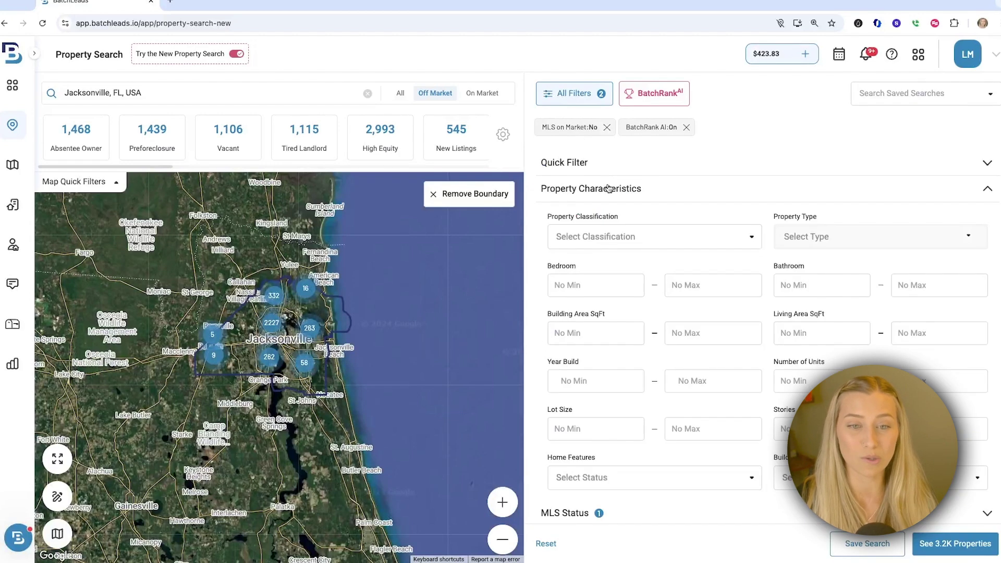
{"action": "left_click", "coordinate": [617, 237]}
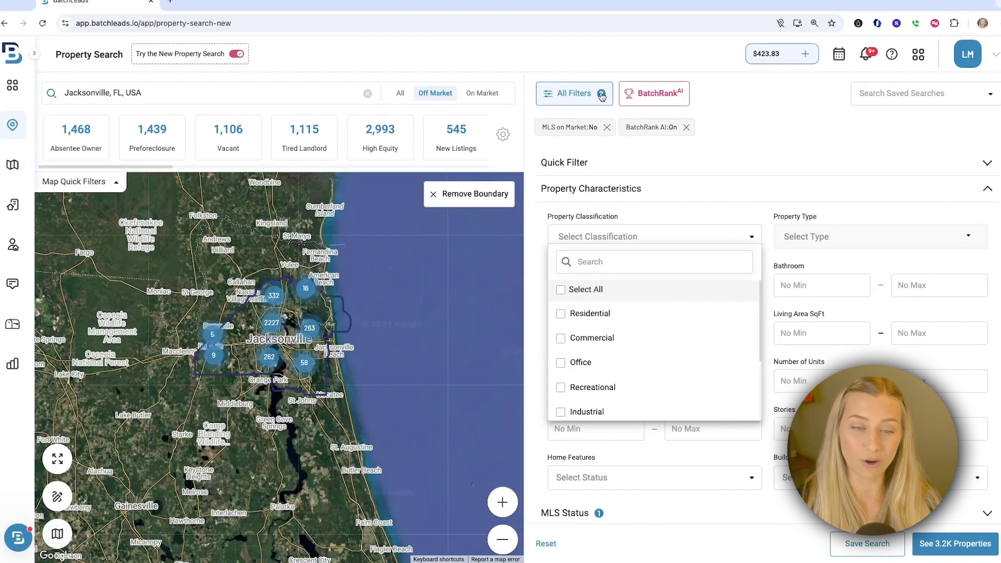
{"action": "left_click", "coordinate": [648, 320]}
{"action": "left_click", "coordinate": [839, 241]}
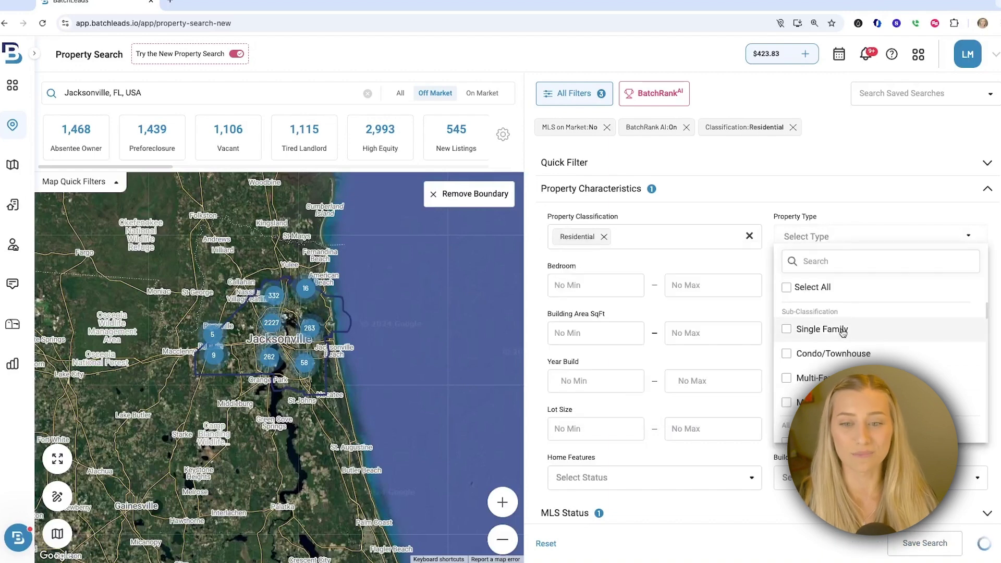
{"action": "left_click", "coordinate": [837, 329]}
{"action": "left_click", "coordinate": [739, 315]}
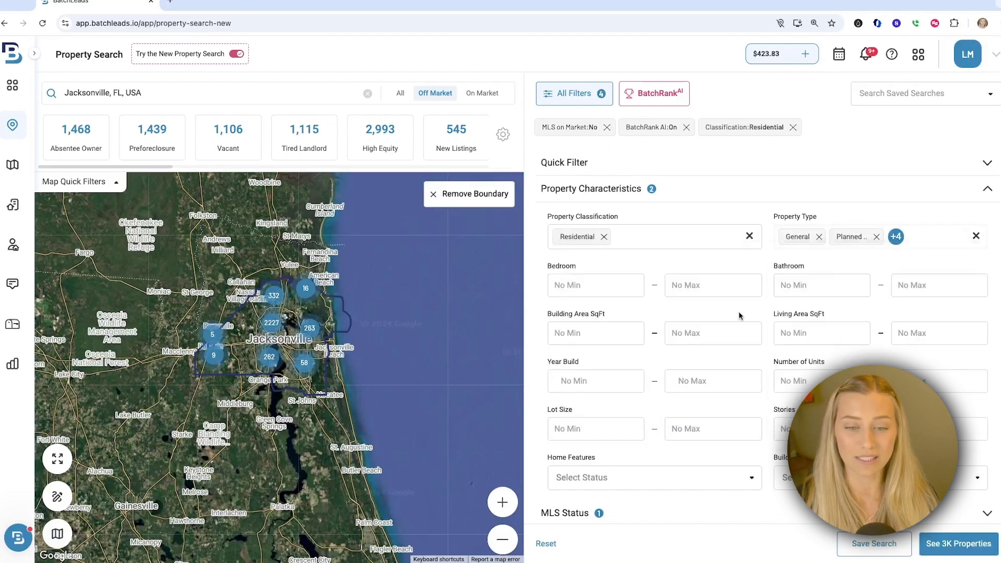
{"action": "left_click", "coordinate": [743, 193]}
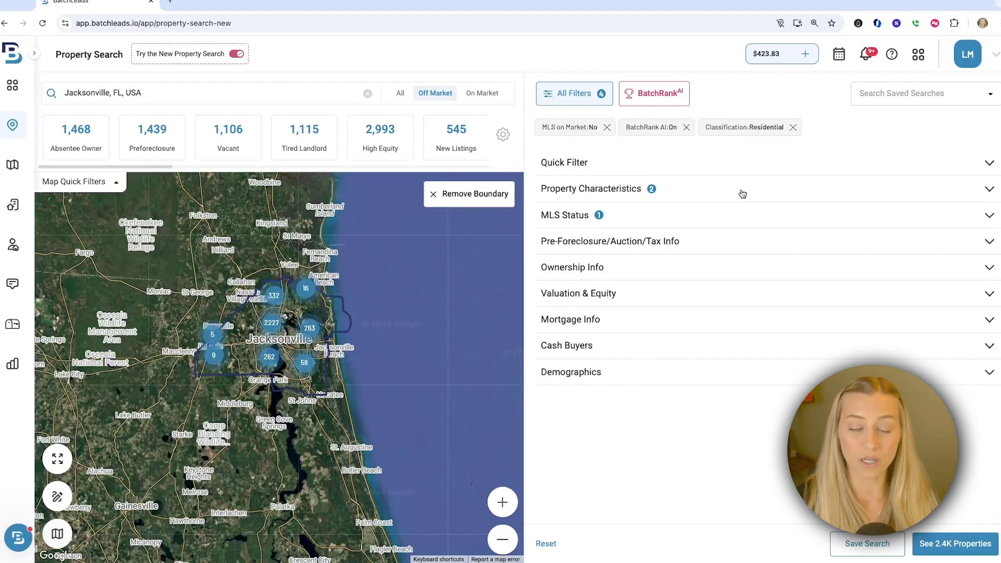
{"action": "left_click", "coordinate": [983, 540]}
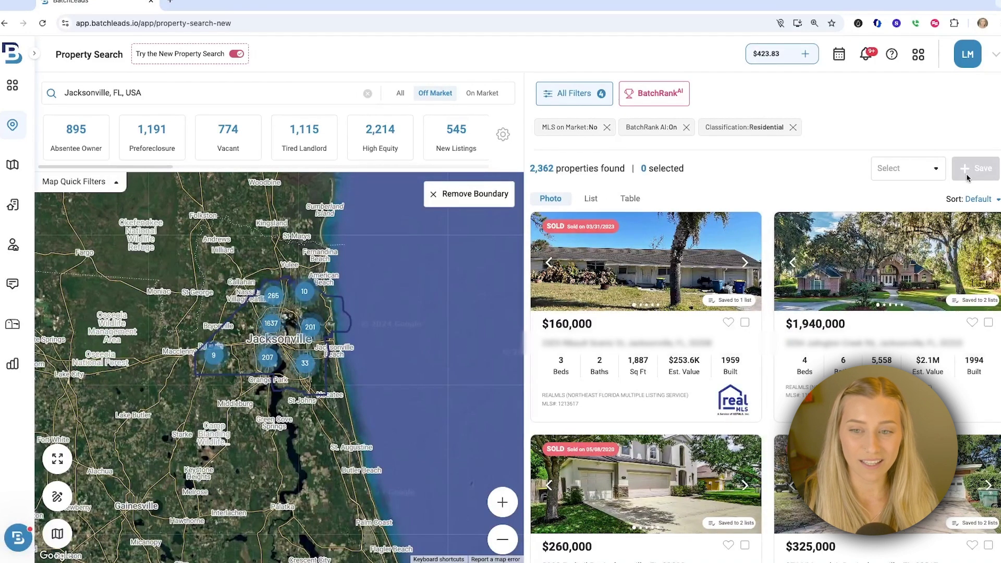
Select all found properties and choose to save them as properties rather than agents.
{"action": "left_click", "coordinate": [921, 174]}
{"action": "left_click", "coordinate": [919, 202]}
{"action": "left_click", "coordinate": [985, 172]}
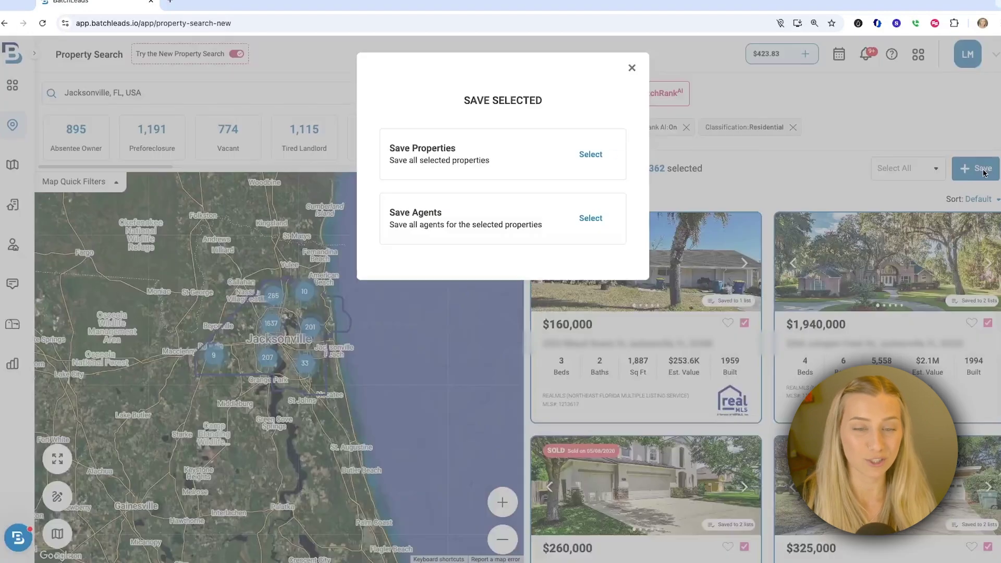
{"action": "left_click", "coordinate": [588, 156]}
Save the selected properties to the list BatchRank High with the tag "BatchRank High - Jacksonville, FL - Sept 2024".
{"action": "left_click", "coordinate": [523, 262]}
{"action": "type", "text": "batch"}
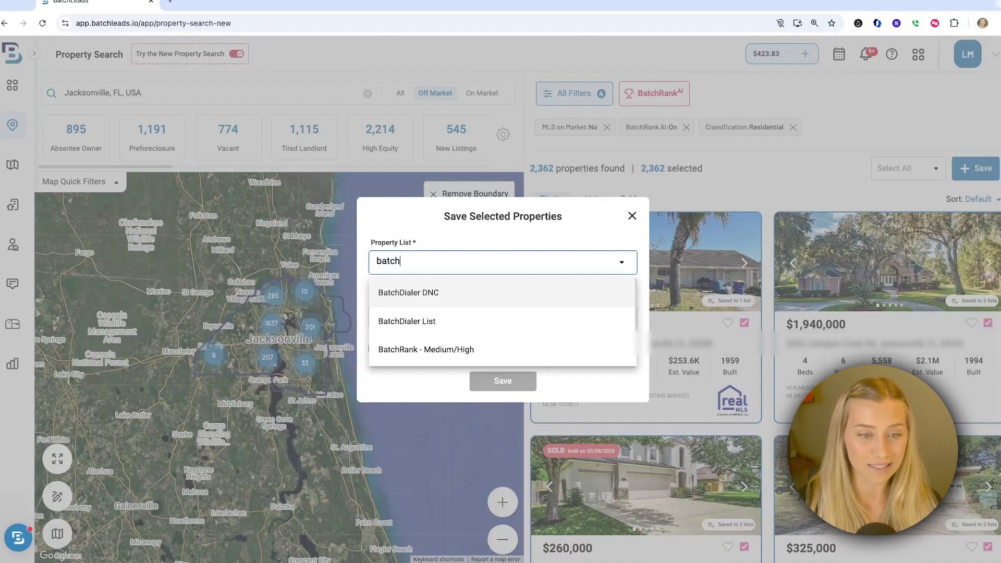
{"action": "scroll", "coordinate": [447, 308], "scroll_direction": "down", "scroll_amount": 2}
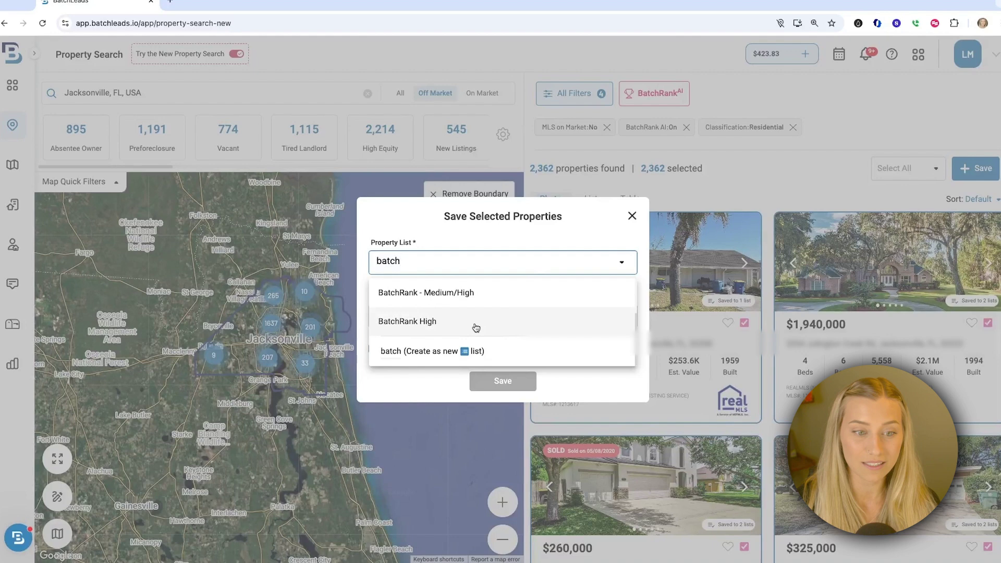
{"action": "left_click", "coordinate": [476, 324]}
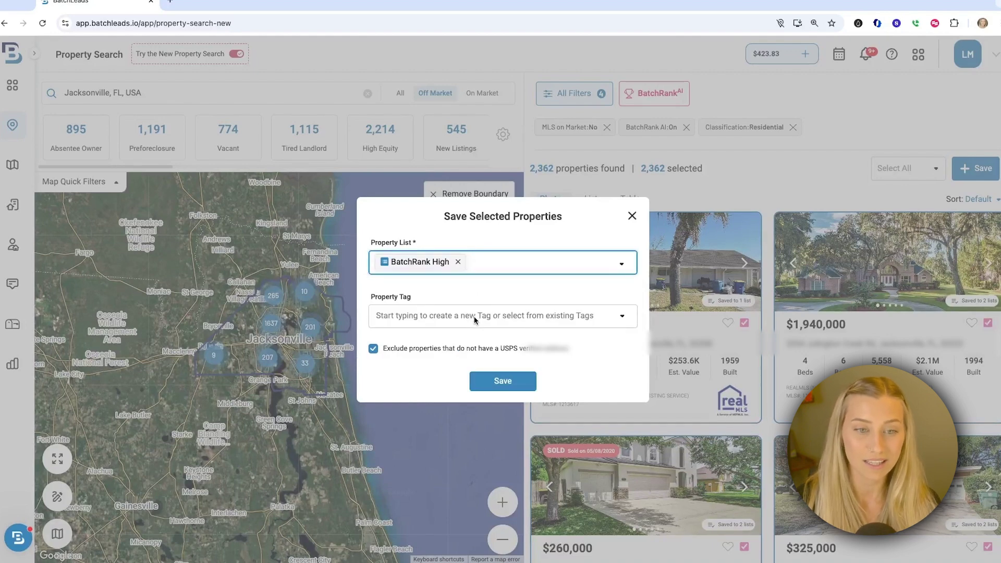
{"action": "left_click", "coordinate": [476, 319]}
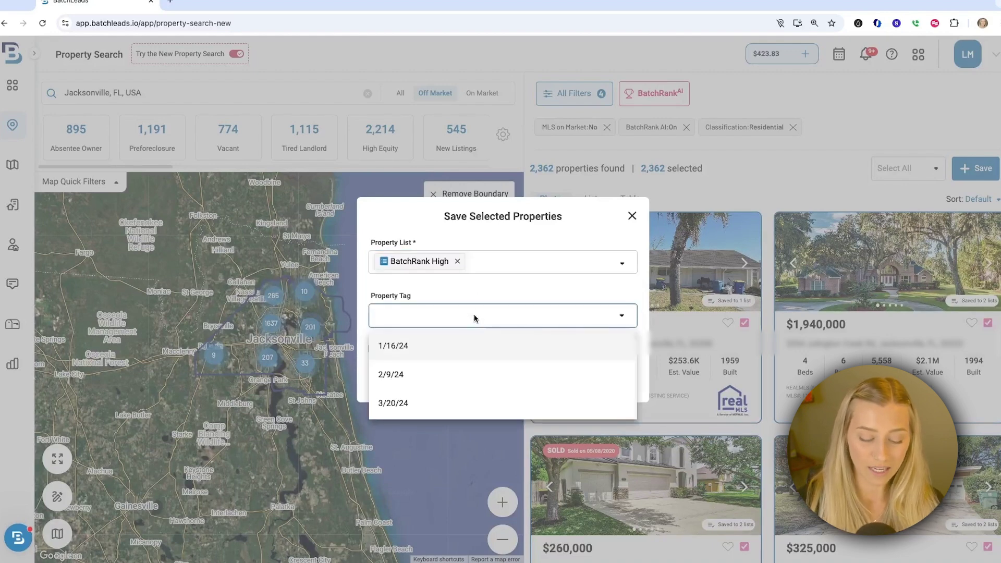
{"action": "type", "text": "batch"}
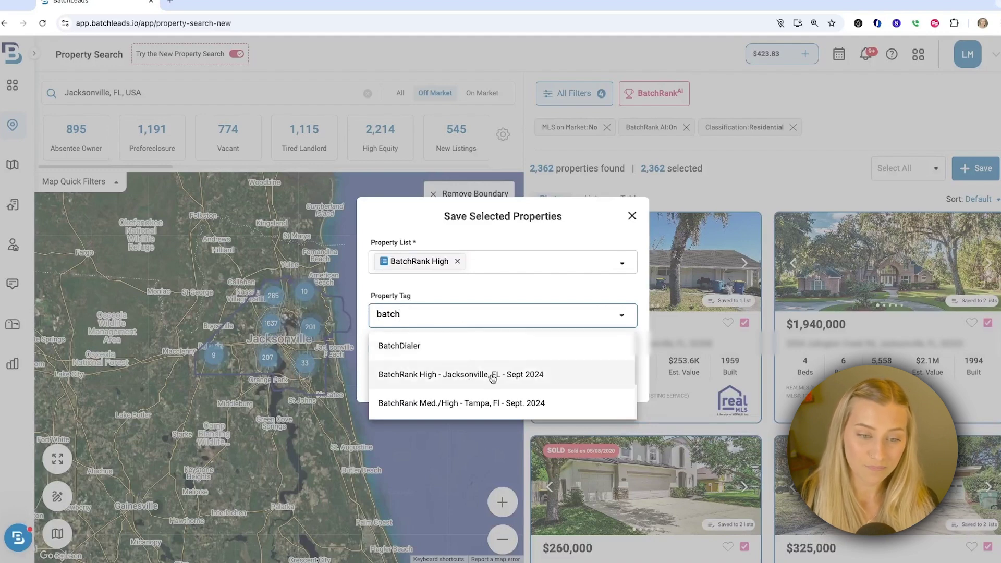
{"action": "left_click", "coordinate": [466, 375]}
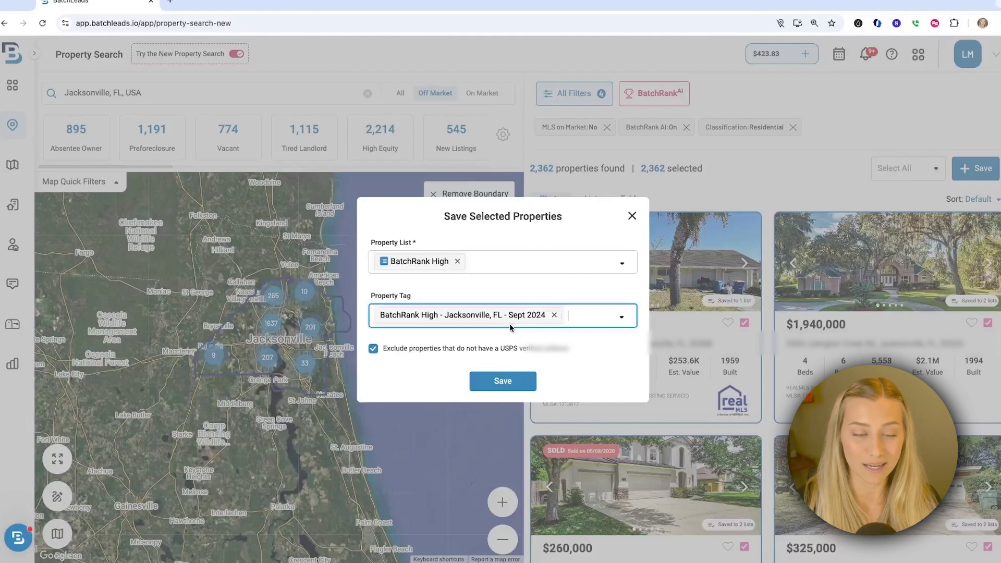
{"action": "left_click", "coordinate": [501, 381]}
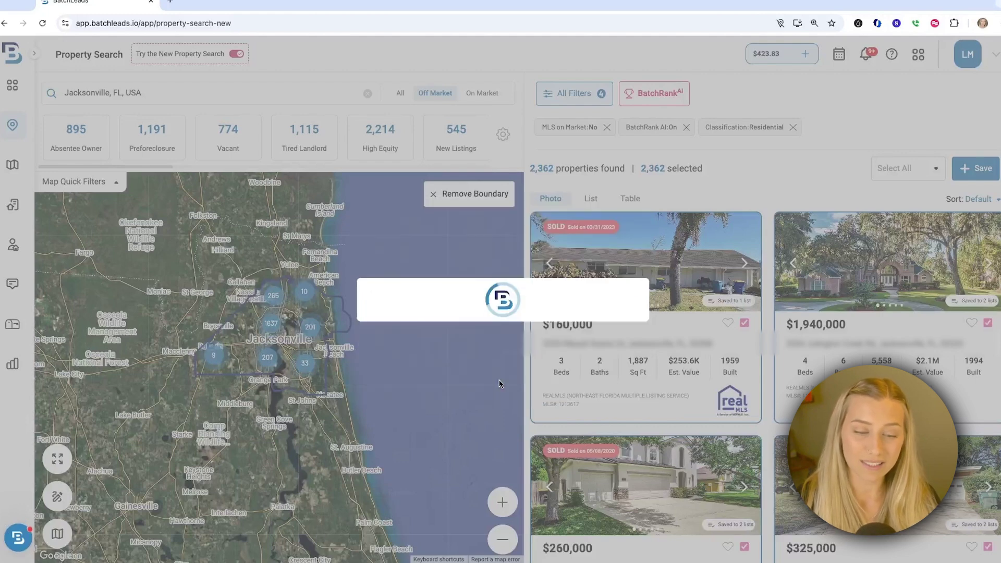
{"action": "left_click", "coordinate": [441, 372]}
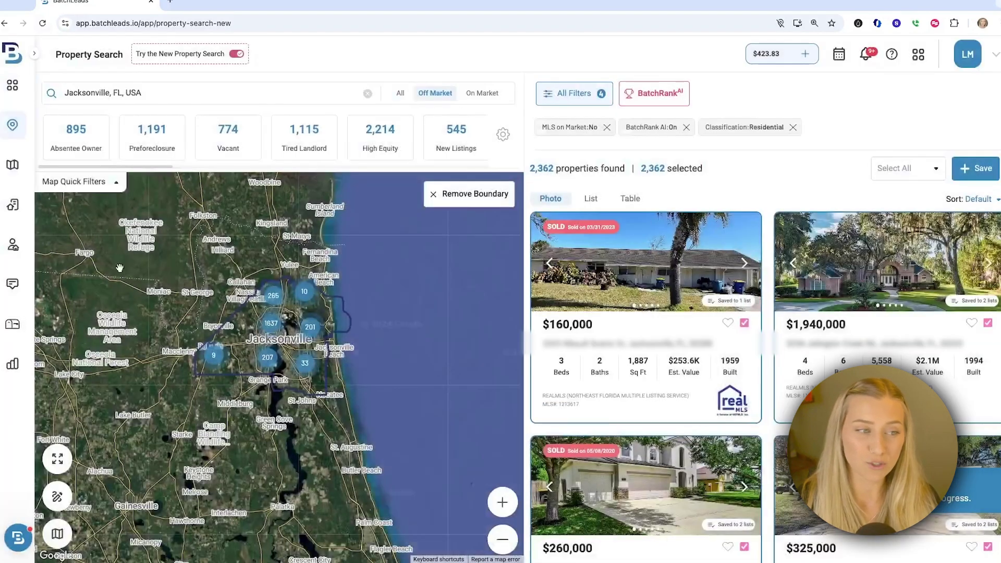
Go to My Lists and filter the saved properties by the Jacksonville BatchRank High tag.
{"action": "left_click", "coordinate": [14, 202]}
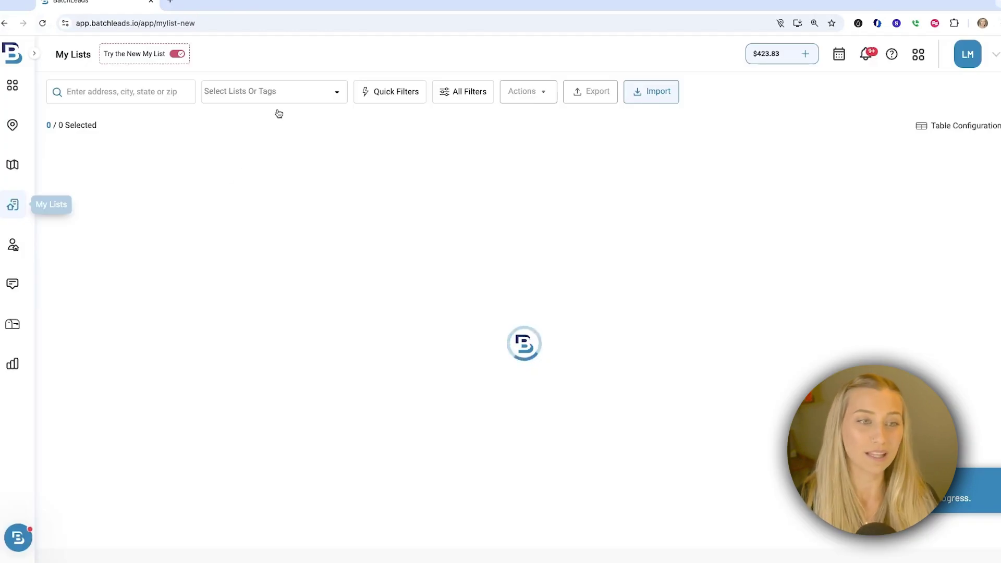
{"action": "left_click", "coordinate": [304, 90]}
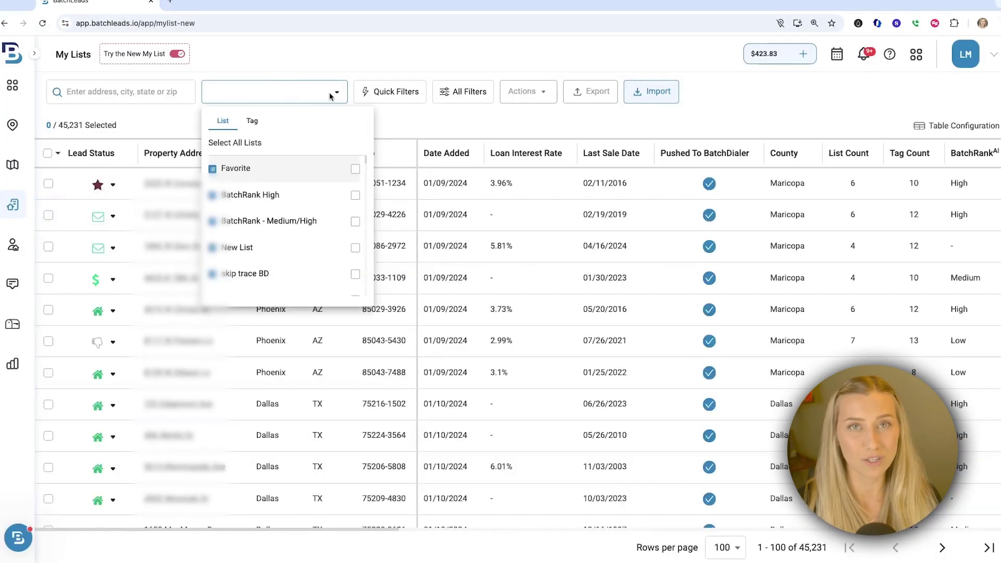
{"action": "left_click", "coordinate": [252, 121]}
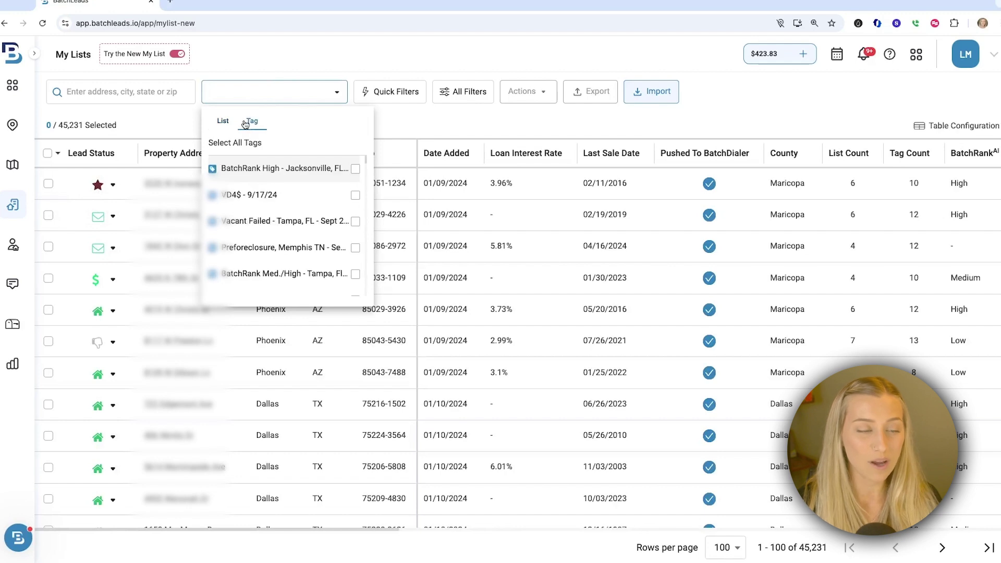
{"action": "left_click", "coordinate": [308, 173]}
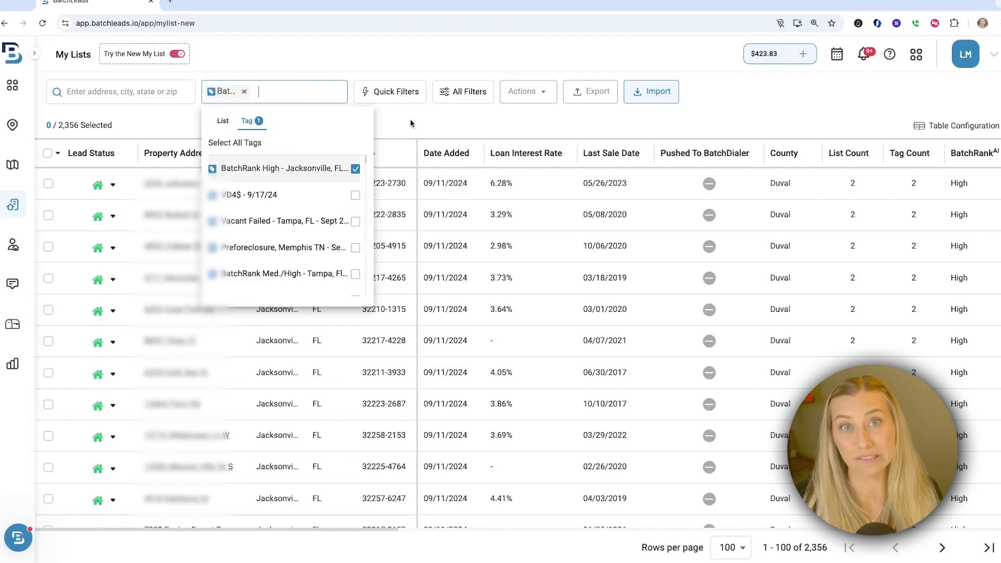
{"action": "left_click", "coordinate": [412, 123]}
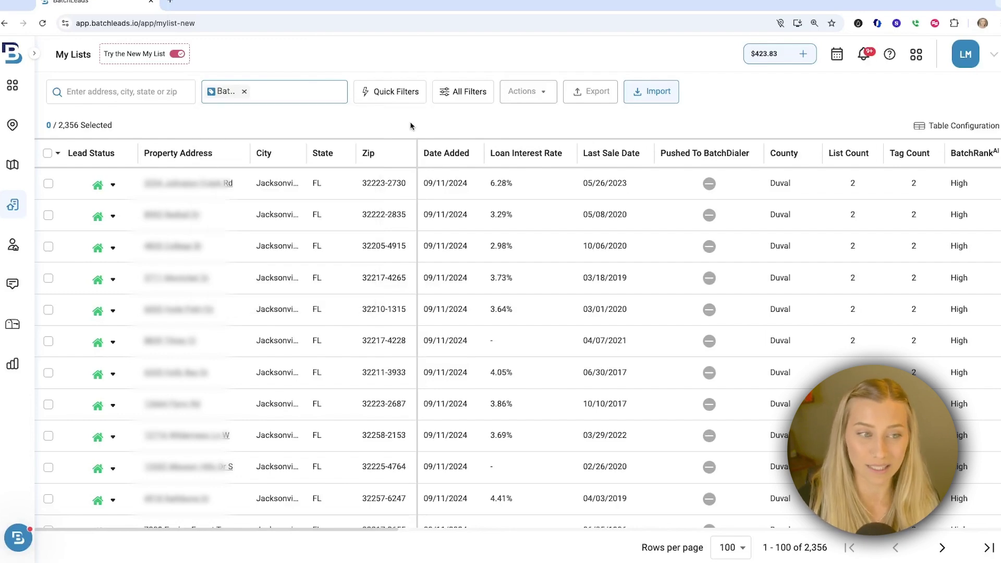
Examine the third listed property's details, including its contact information, value, mortgage and distress indicators.
{"action": "left_click", "coordinate": [171, 250]}
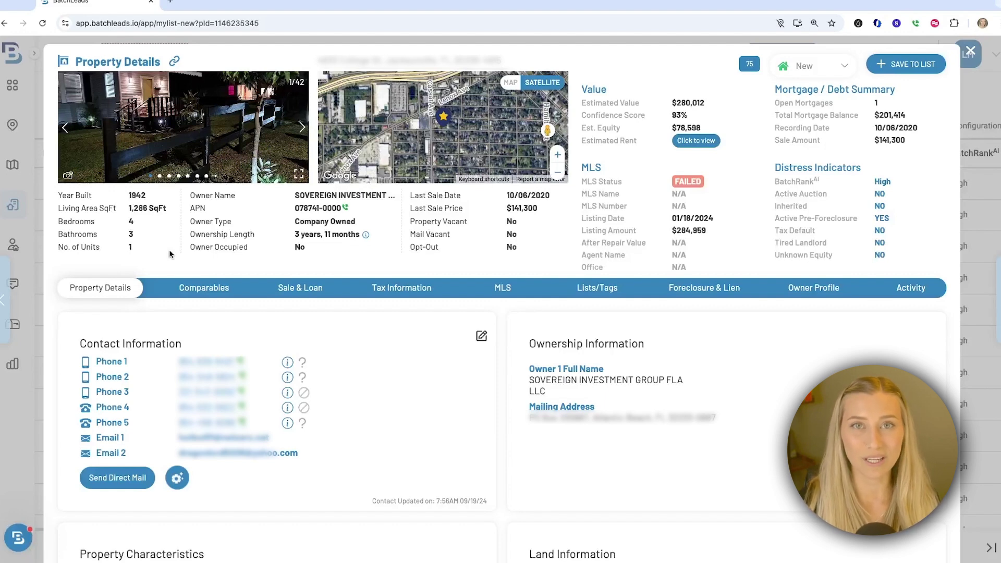
{"action": "mouse_move", "coordinate": [289, 378]}
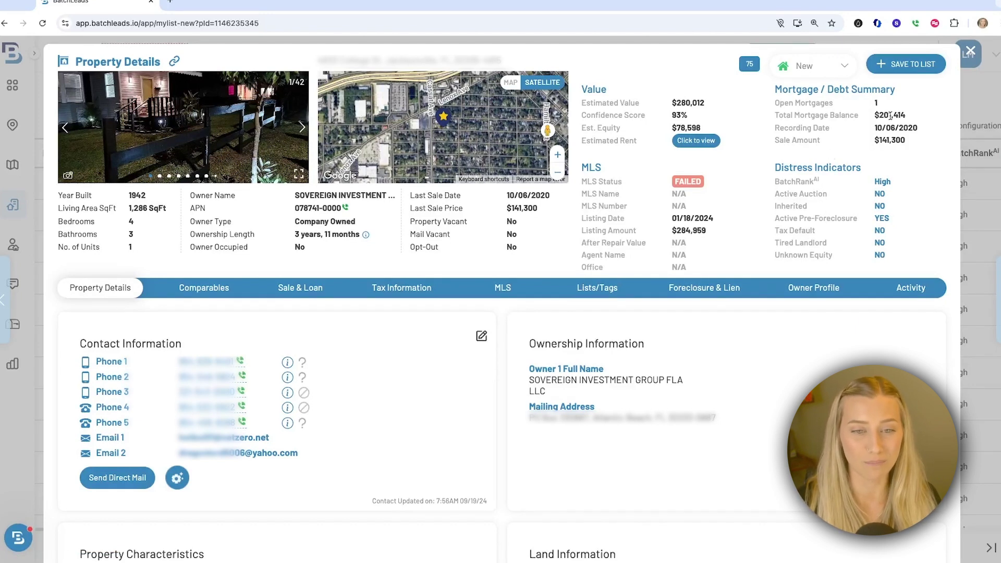
{"action": "left_click", "coordinate": [971, 51]}
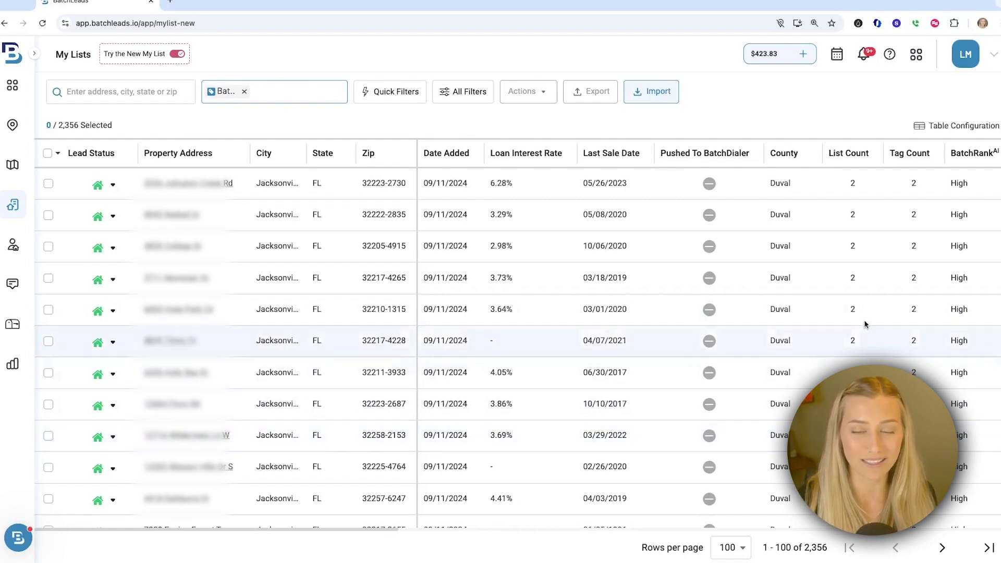
Review the columns available in the list's table configuration without applying any change.
{"action": "left_click", "coordinate": [973, 127]}
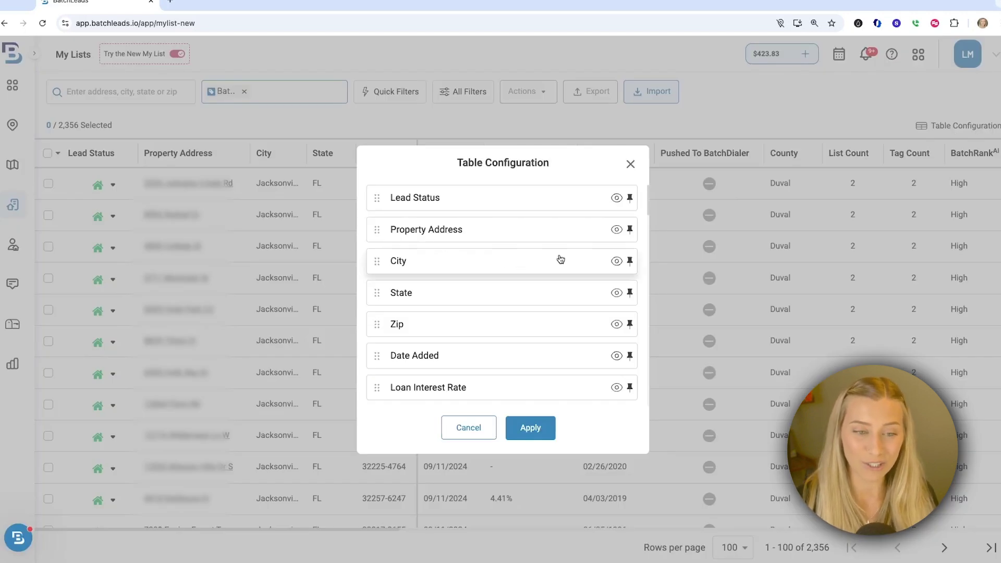
{"action": "scroll", "coordinate": [562, 258], "scroll_direction": "down", "scroll_amount": 6}
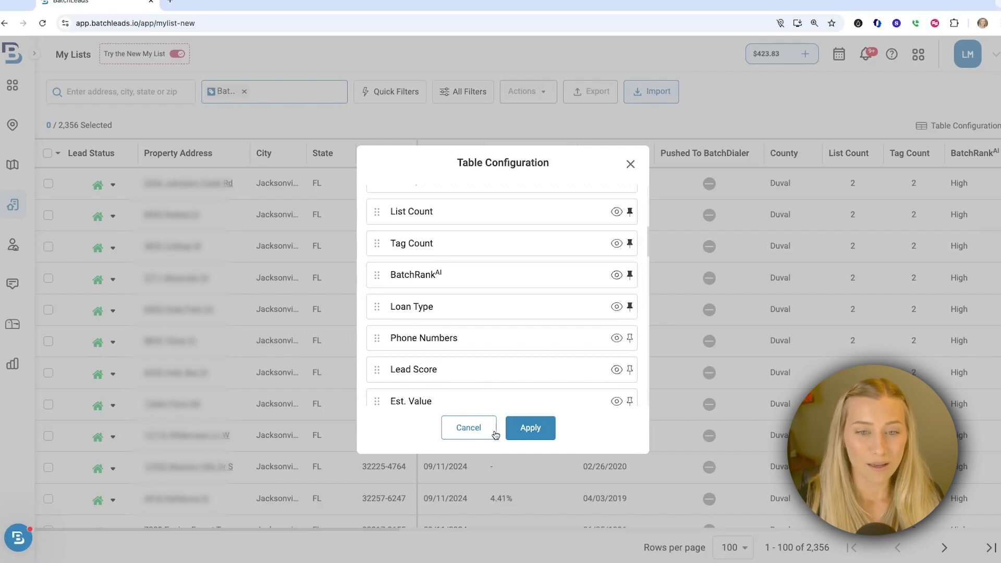
{"action": "left_click", "coordinate": [630, 166]}
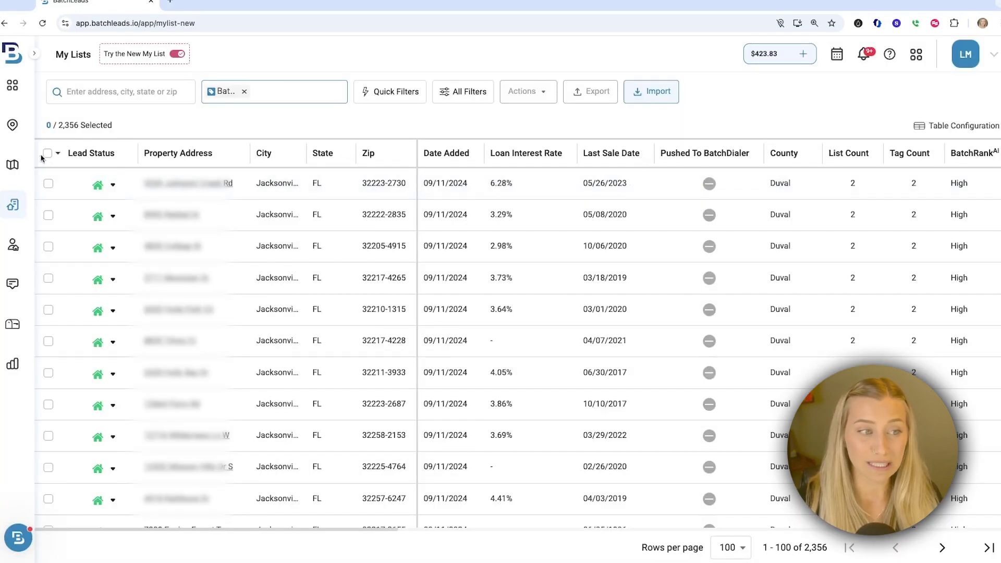
Select all properties in the filtered list and review the bulk actions available for them.
{"action": "left_click", "coordinate": [58, 154]}
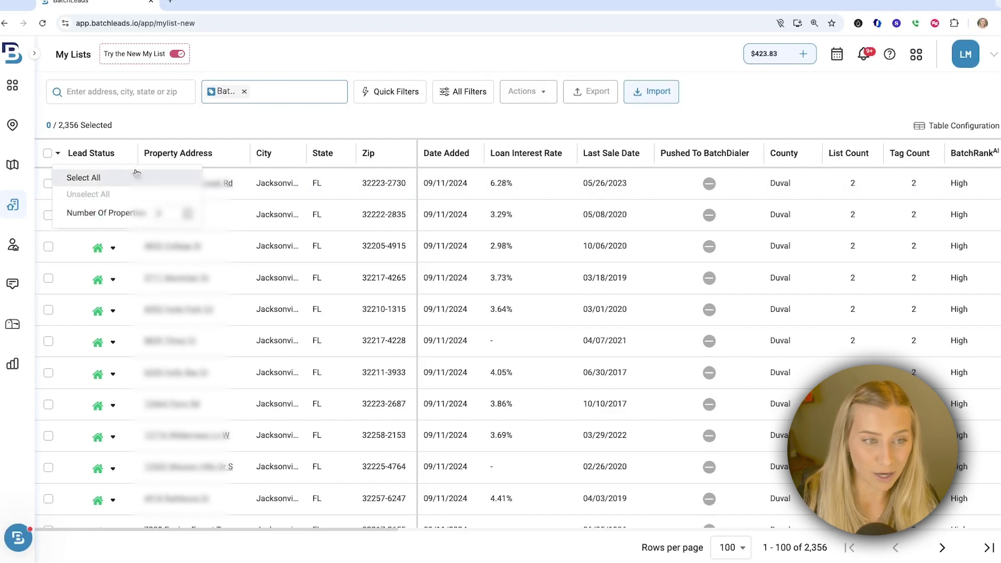
{"action": "left_click", "coordinate": [84, 178]}
{"action": "left_click", "coordinate": [525, 92]}
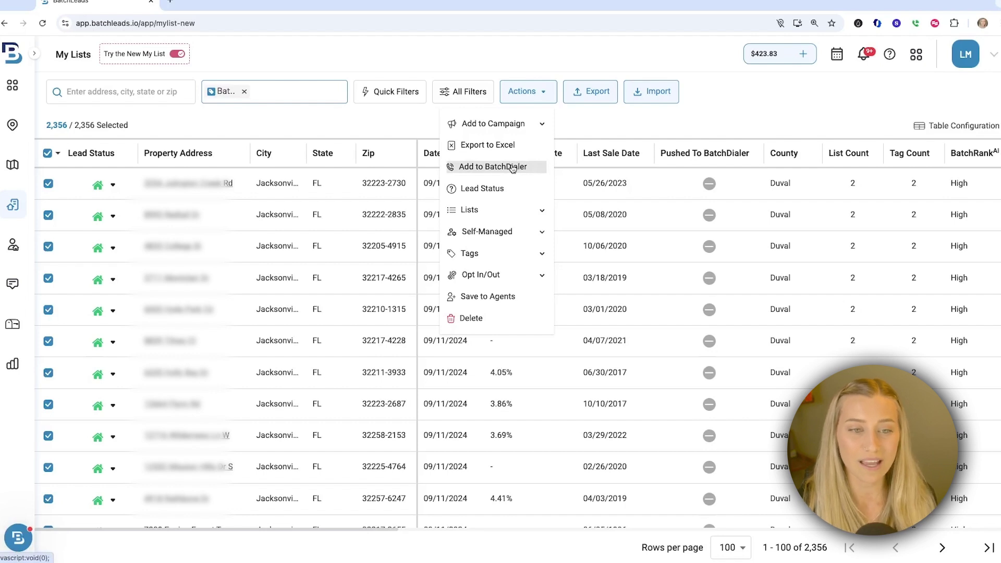
{"action": "left_click", "coordinate": [642, 109]}
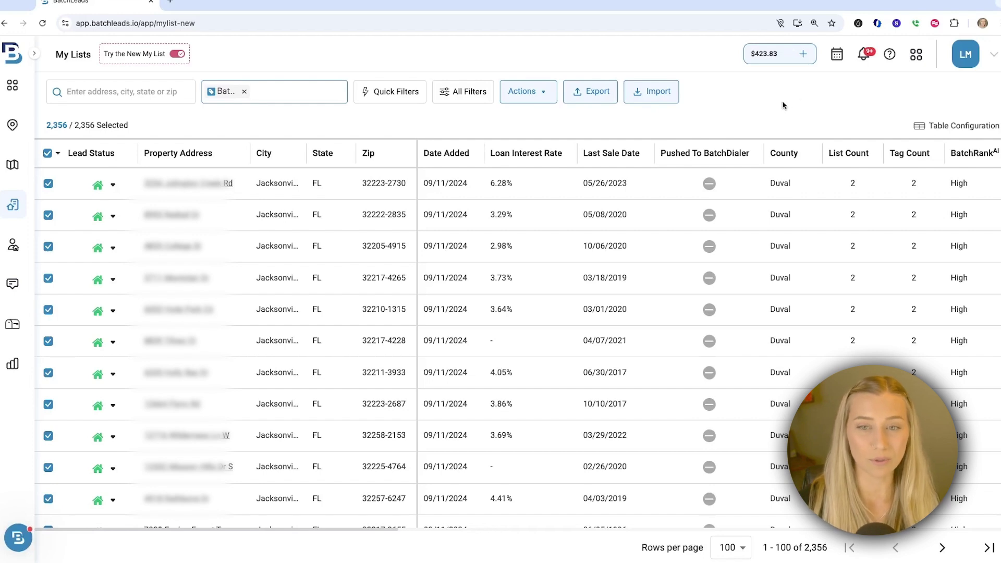
Open the account's billing settings and examine the subscription plan, usage quotas and available plans.
{"action": "left_click", "coordinate": [966, 54]}
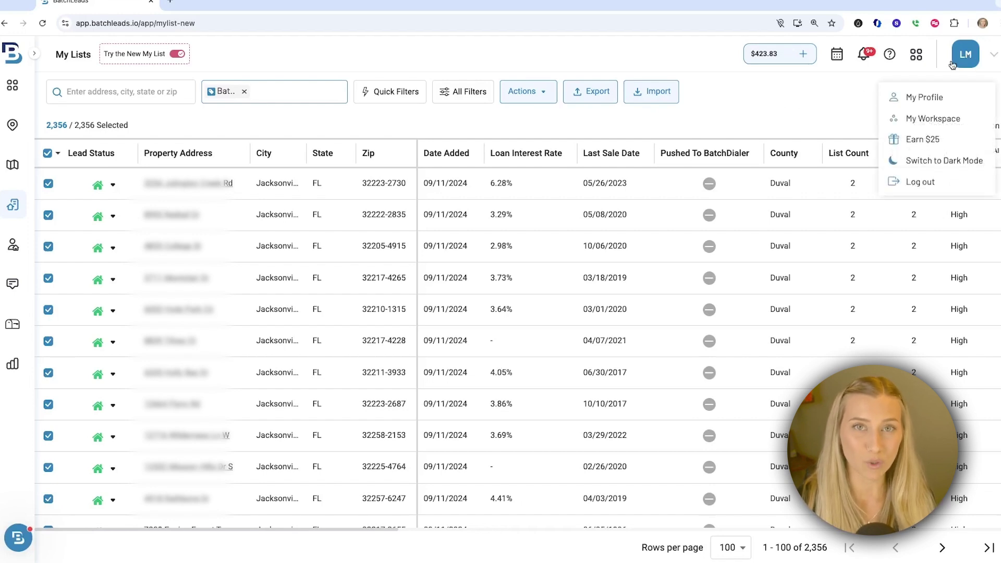
{"action": "left_click", "coordinate": [958, 99]}
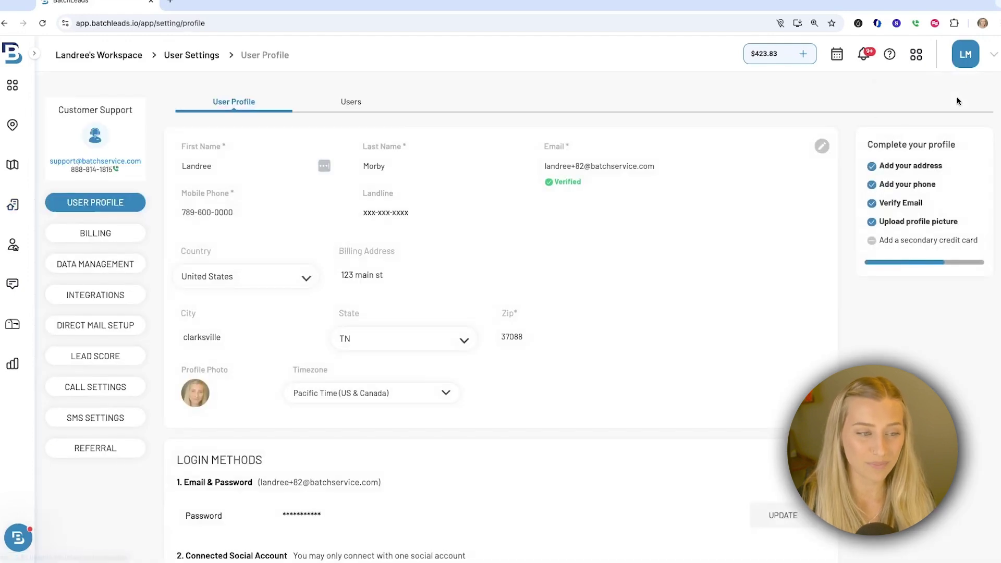
{"action": "left_click", "coordinate": [124, 239]}
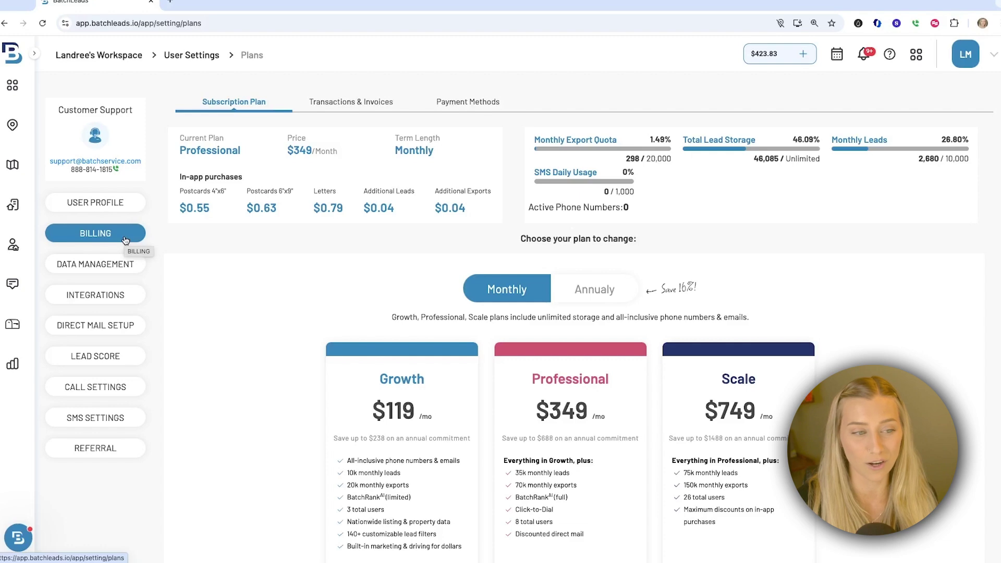
{"action": "scroll", "coordinate": [351, 292], "scroll_direction": "down", "scroll_amount": 3}
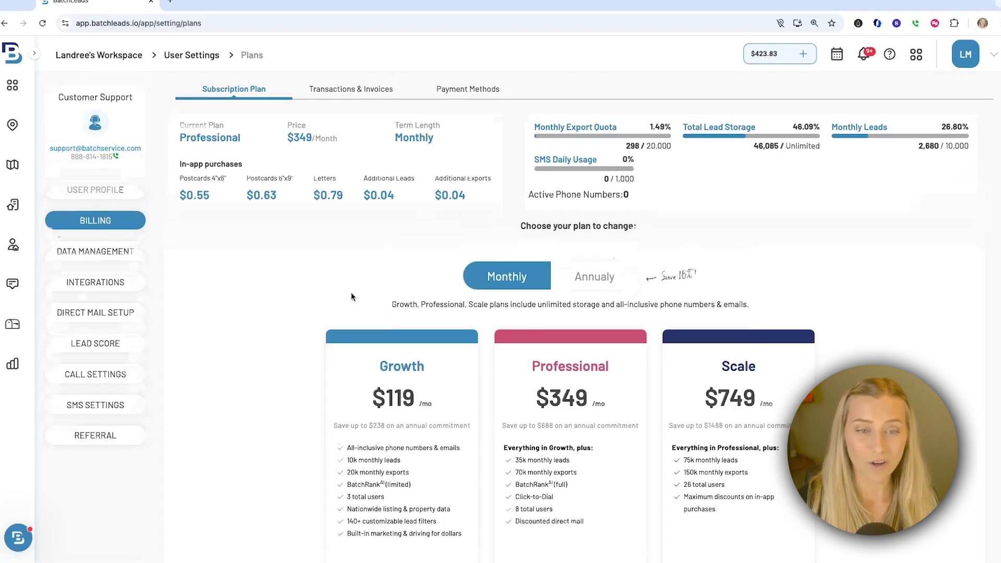